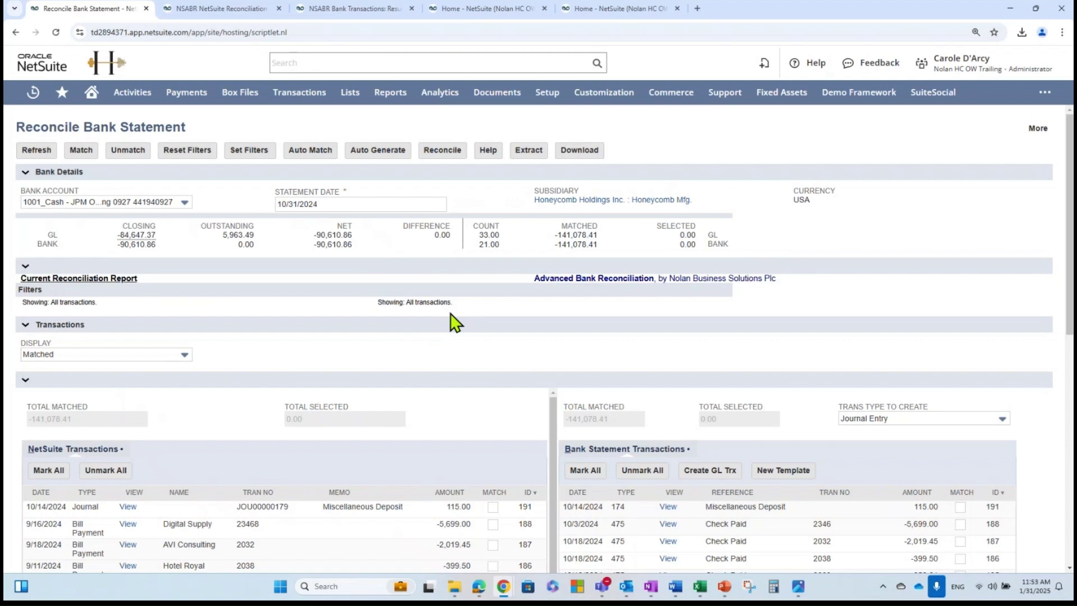
- Review the matched transactions for the 1001_Cash - JPM Operating statement dated 10/31/2024 and reconcile them
scroll(451, 331, "down", 2)
scroll(446, 336, "up", 2)
scroll(469, 275, "down", 7)
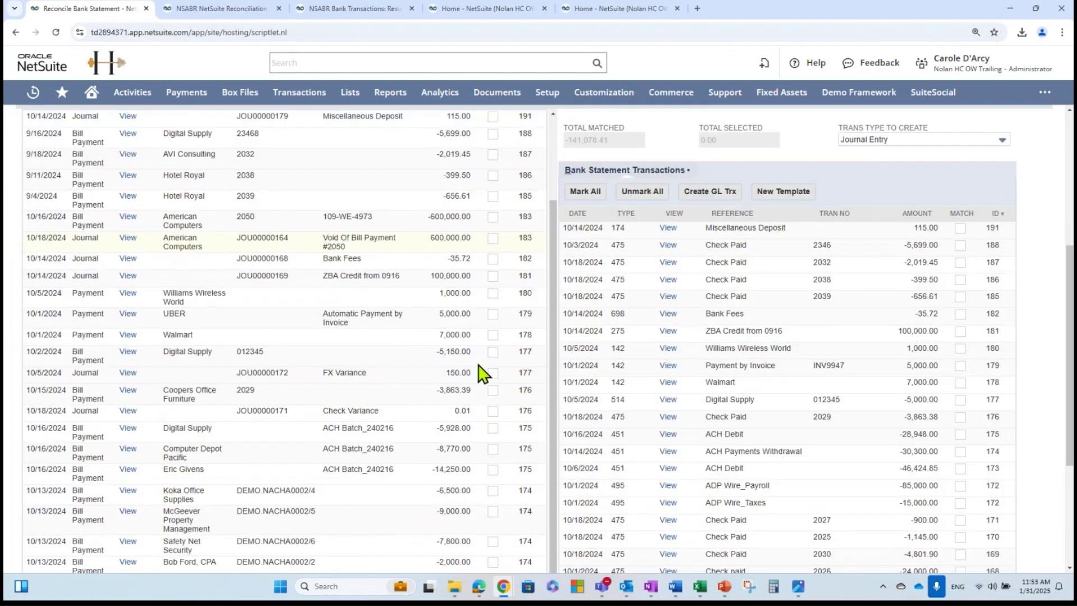
scroll(480, 373, "up", 7)
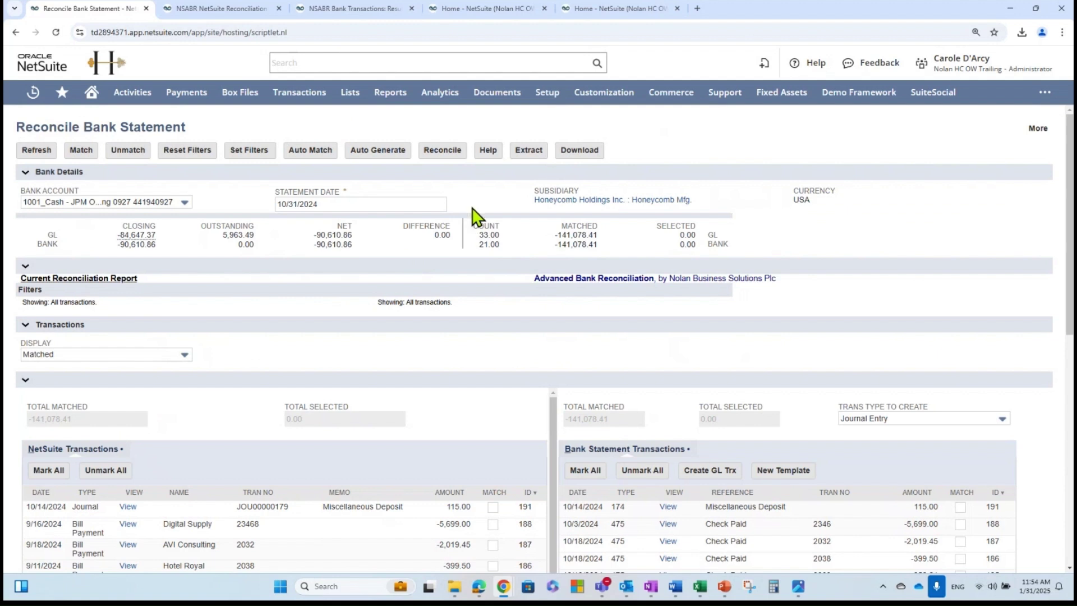
left_click(450, 159)
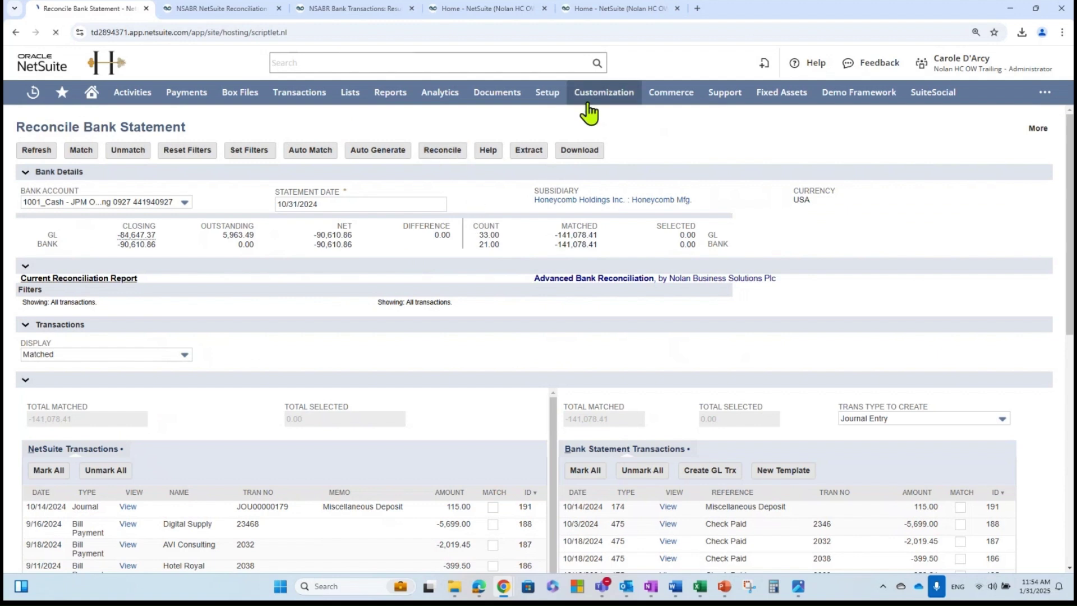
mouse_move(586, 108)
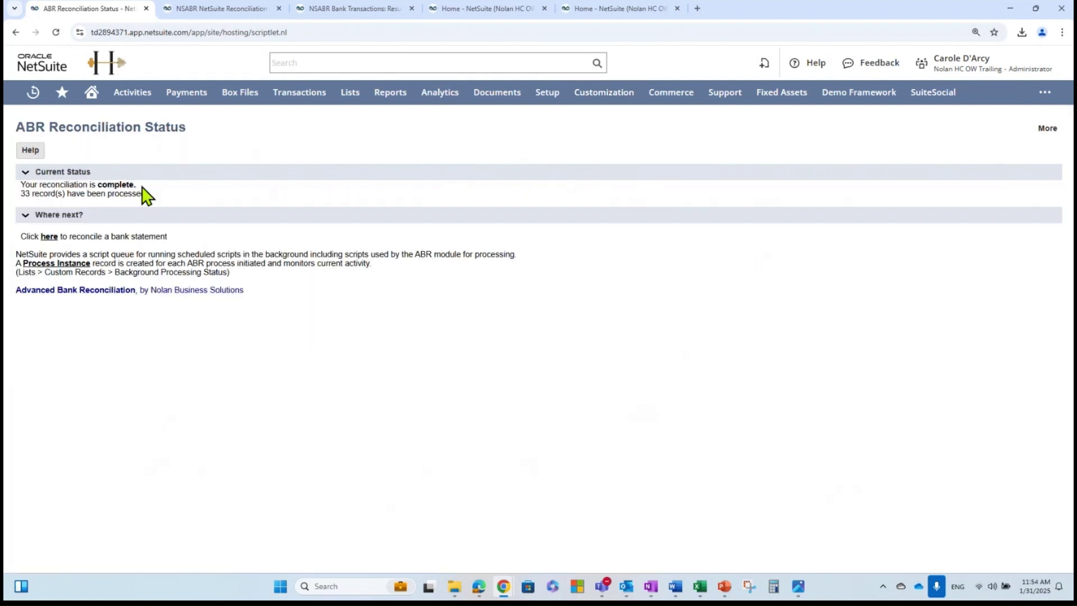
- Return to the bank statement reconciliation and review the remaining unmatched NetSuite and bank statement transactions
left_click(49, 237)
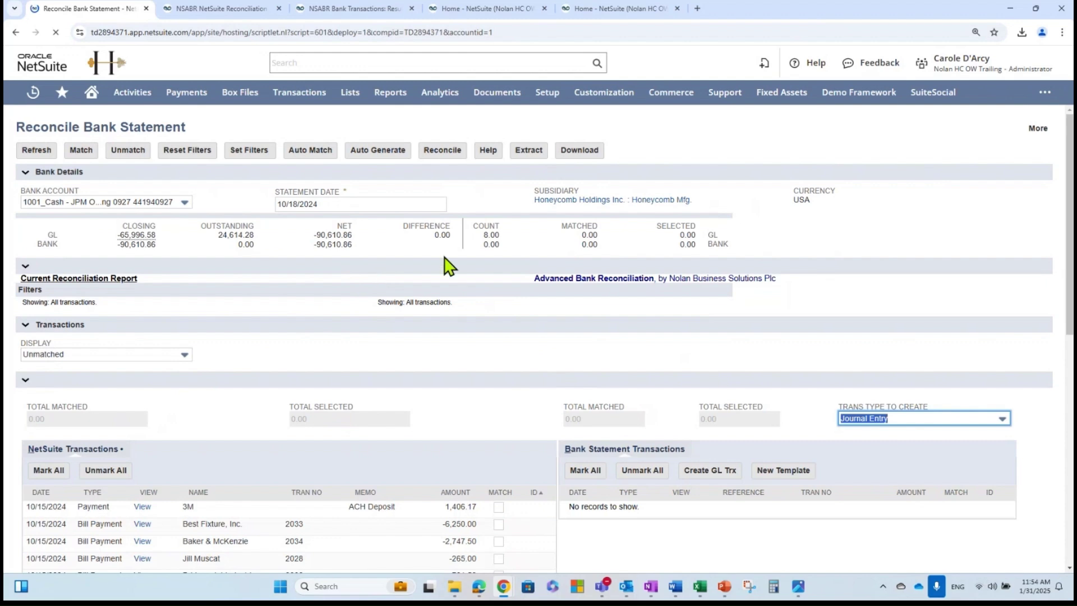
scroll(433, 393, "down", 4)
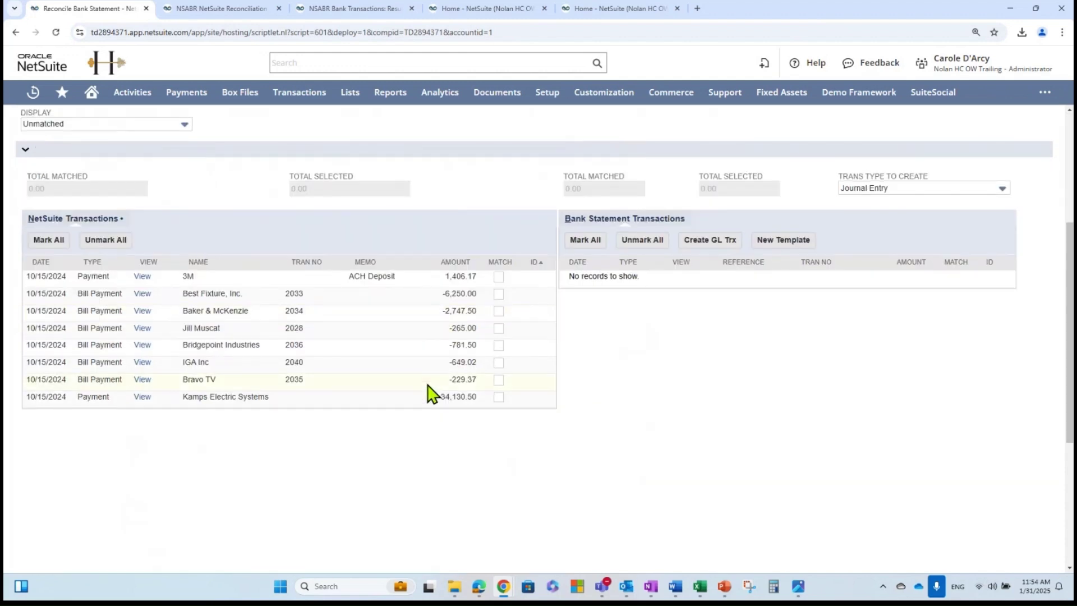
scroll(432, 393, "down", 1)
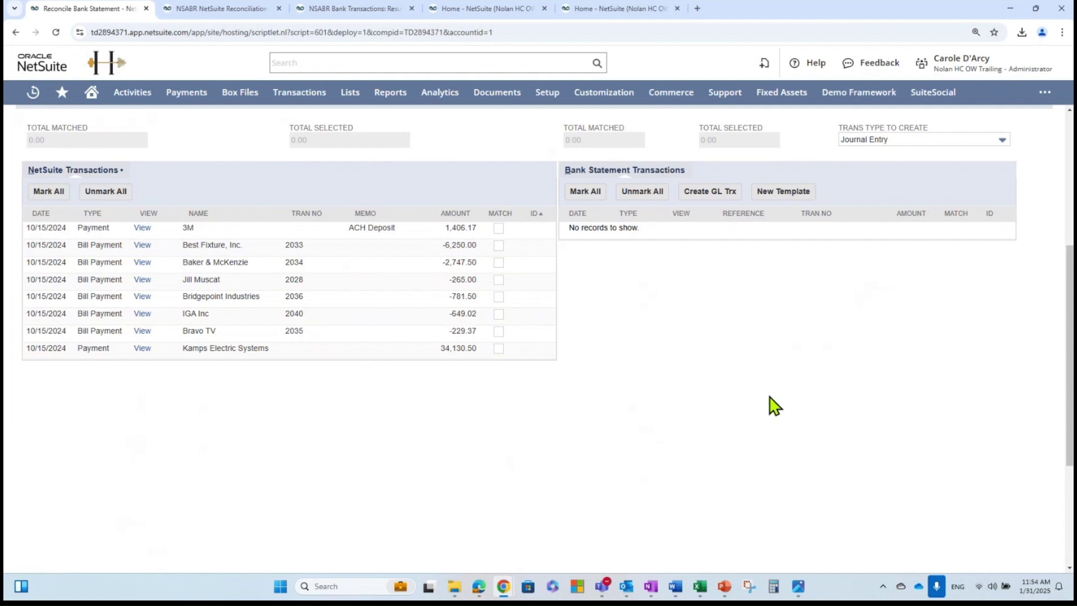
scroll(769, 405, "up", 6)
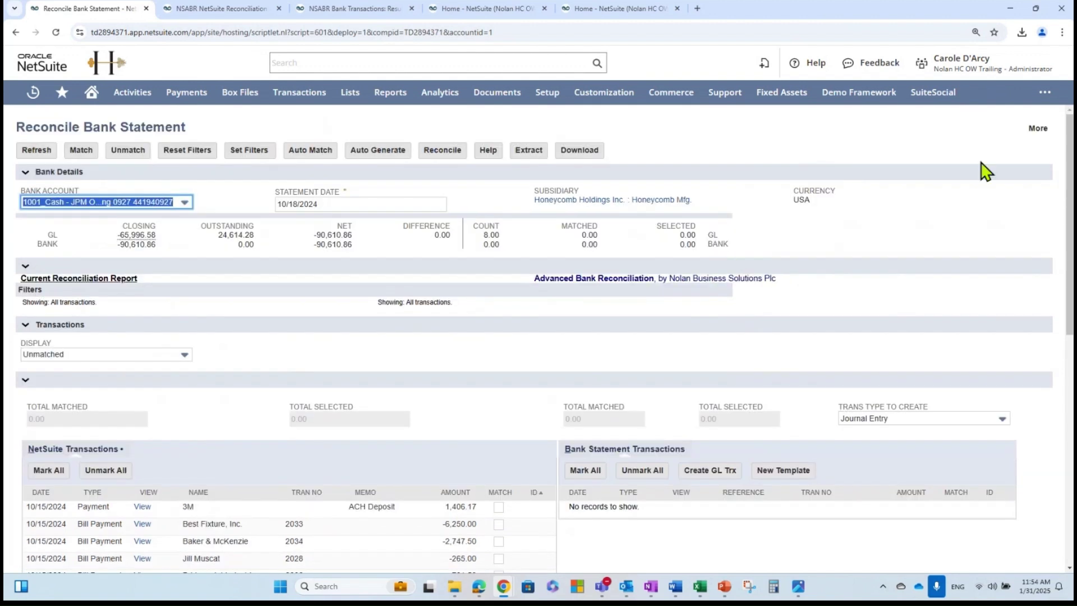
- Open the ABR Period Reconciliations report and show the reconciliations for the 1001_Cash - JPM Operating account
mouse_move(1052, 98)
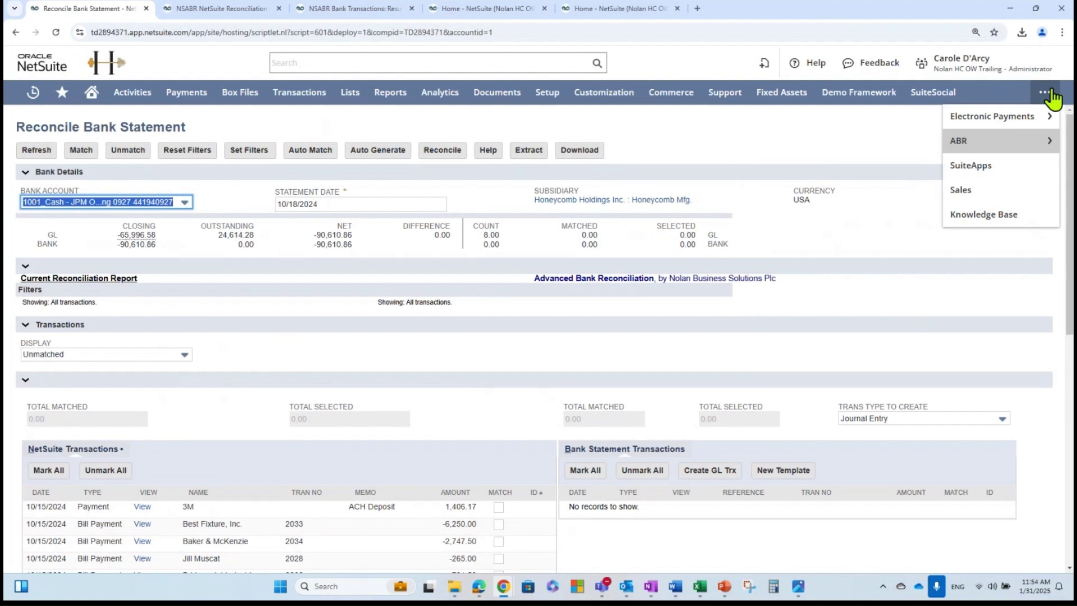
mouse_move(1029, 142)
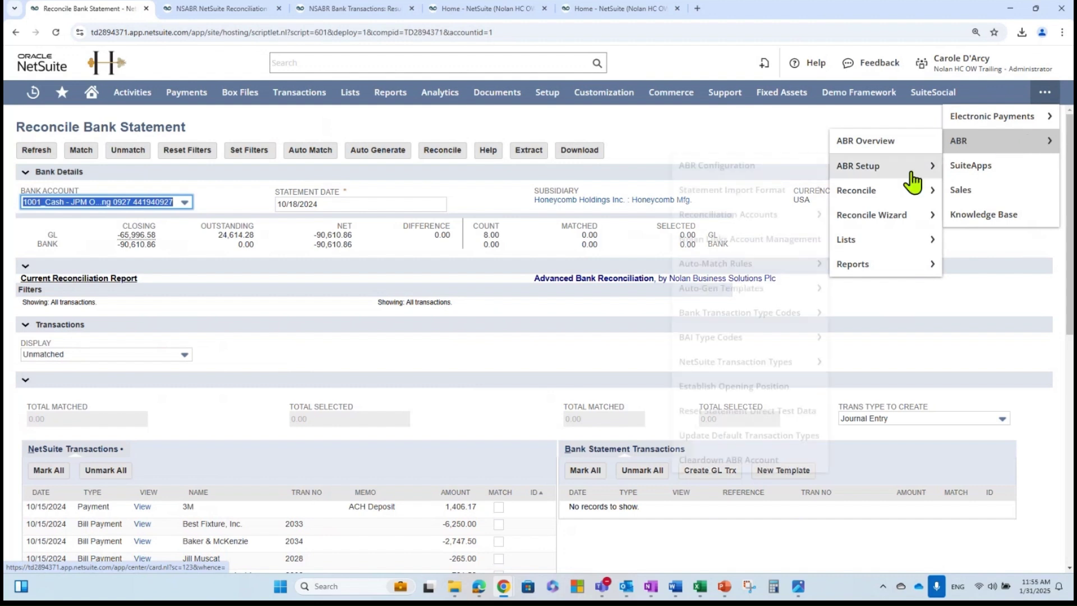
mouse_move(877, 265)
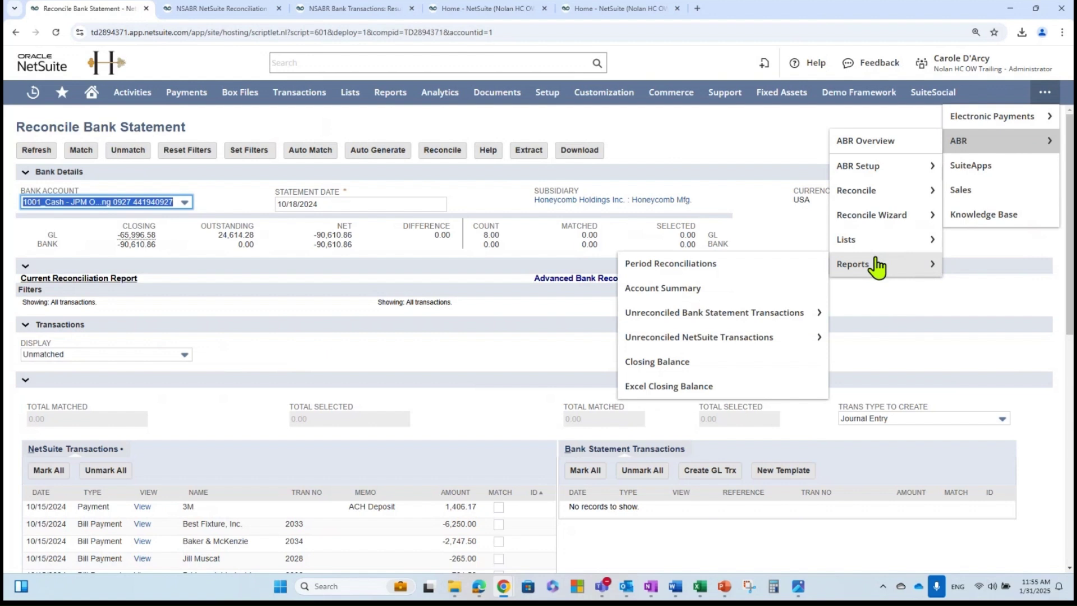
left_click(724, 267)
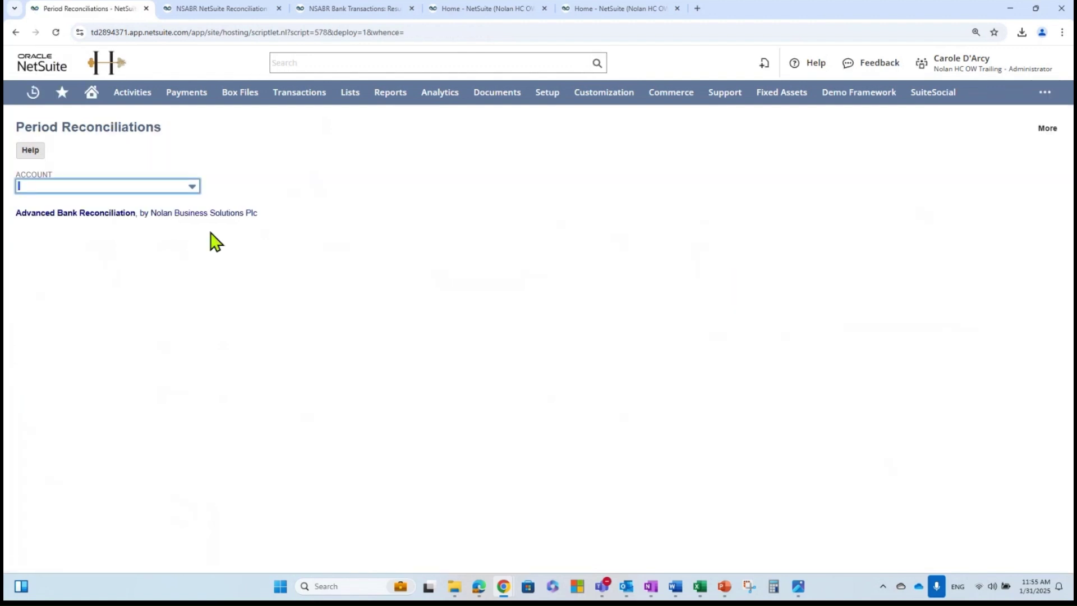
left_click(192, 187)
left_click(173, 217)
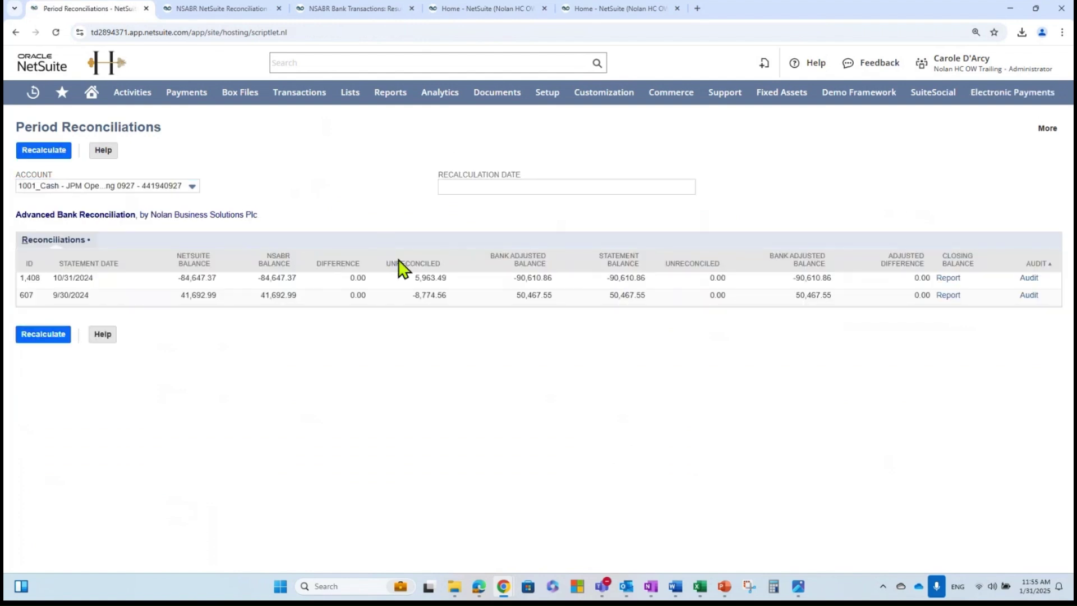
- View the closing balance report for the 10/31/2024 statement, look through its outstanding and reconciled transactions, and close it
left_click(948, 278)
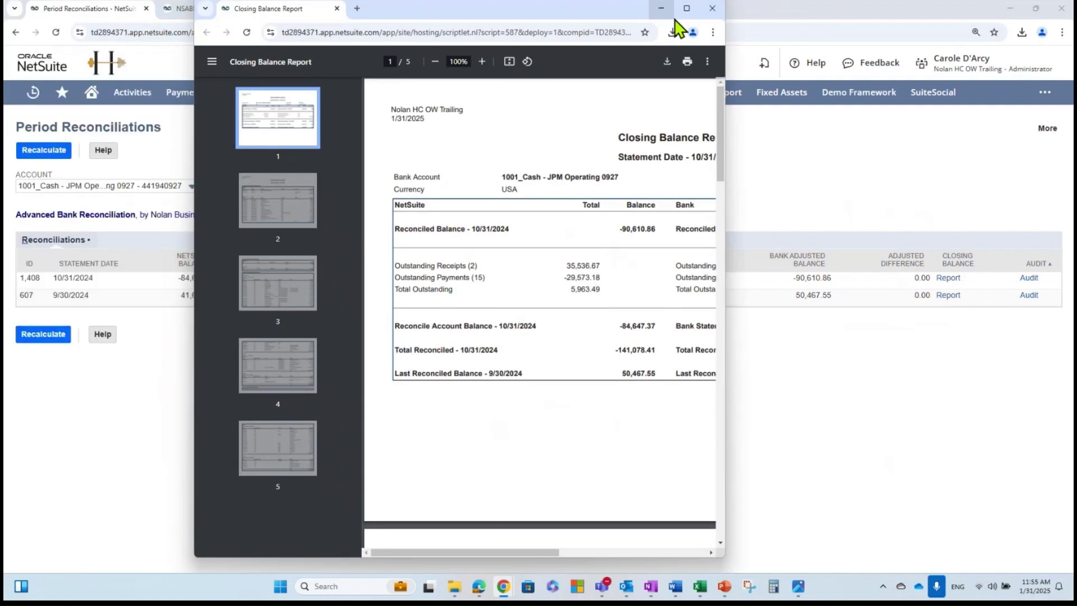
left_click(686, 11)
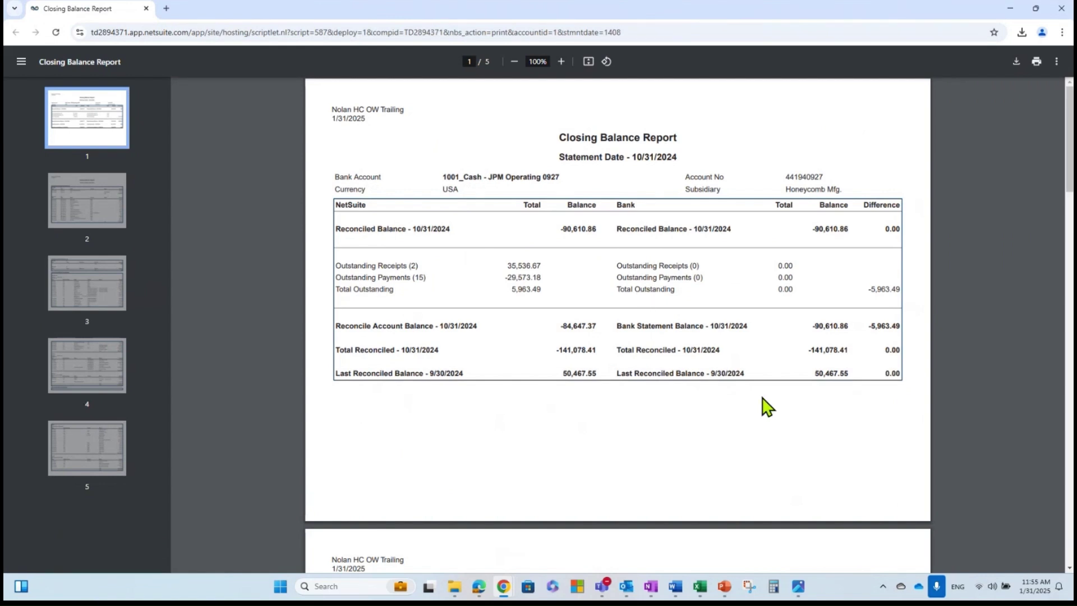
scroll(765, 404, "down", 3)
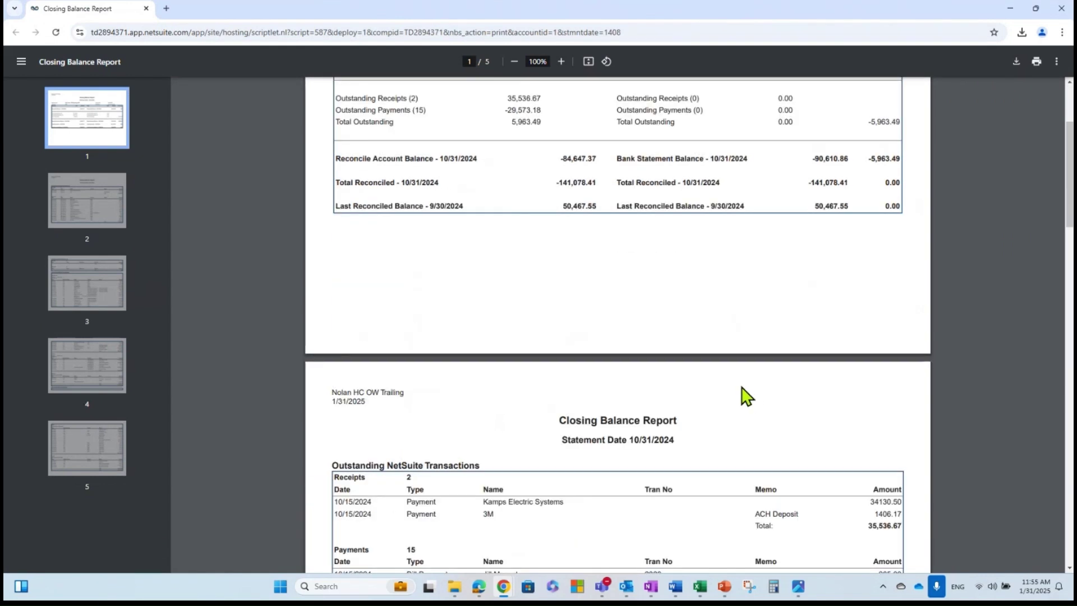
scroll(746, 396, "down", 10)
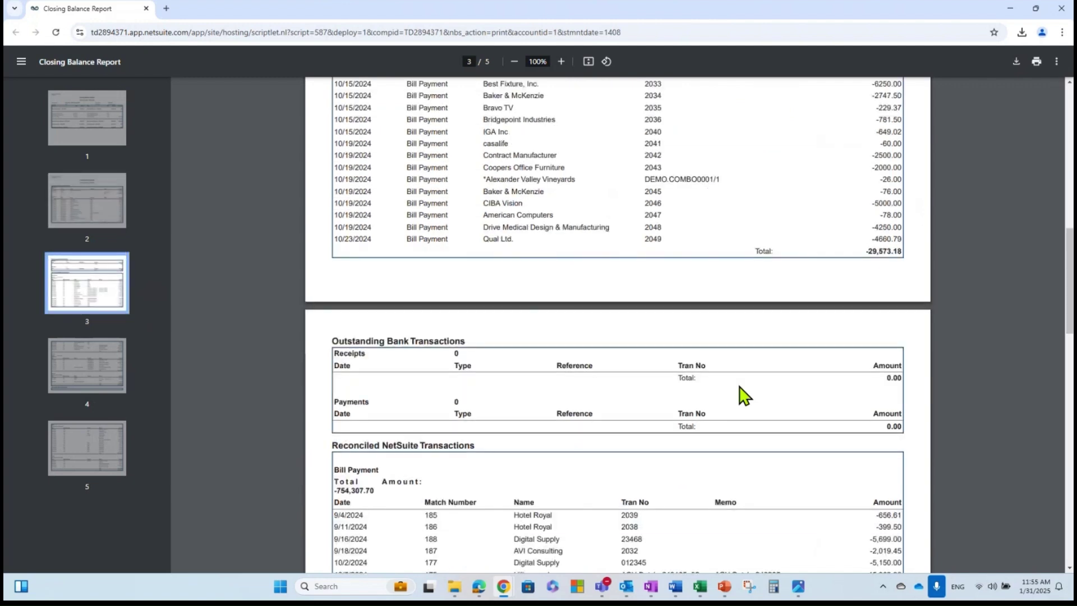
scroll(744, 396, "down", 5)
scroll(744, 395, "down", 1)
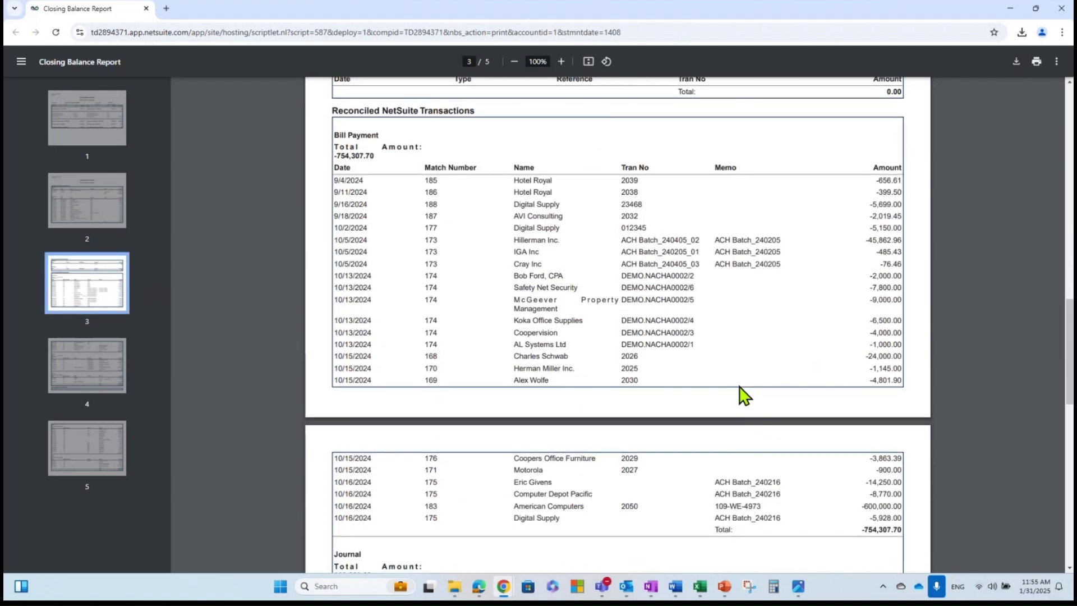
left_click(1061, 8)
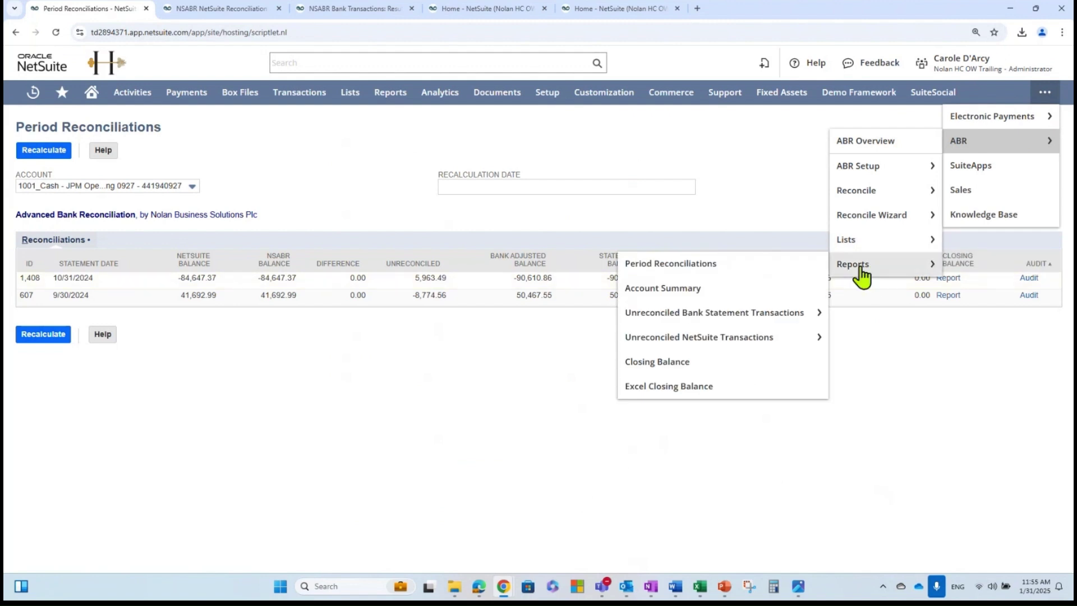
- Generate the Excel closing balance report for 1001_Cash - JPM Operating at the 2024-10-31 reconciled position and download it
left_click(673, 391)
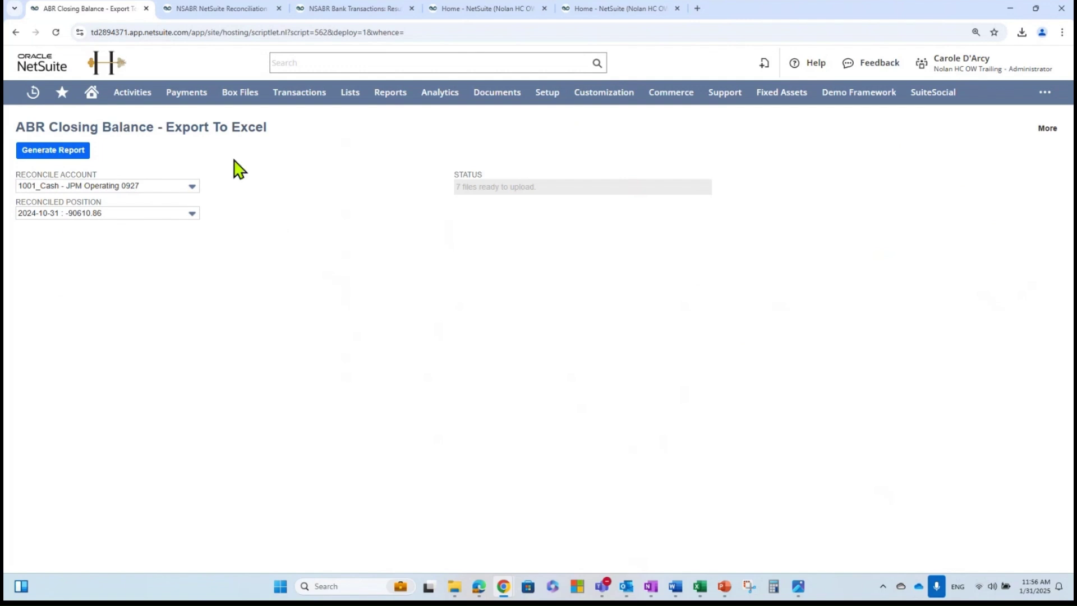
left_click(69, 161)
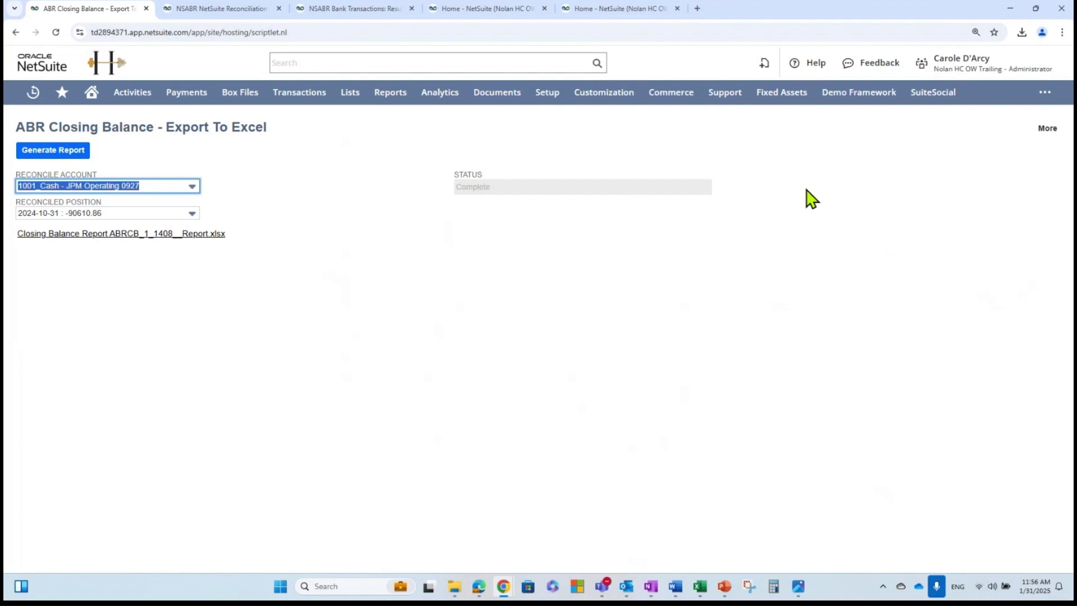
left_click(134, 234)
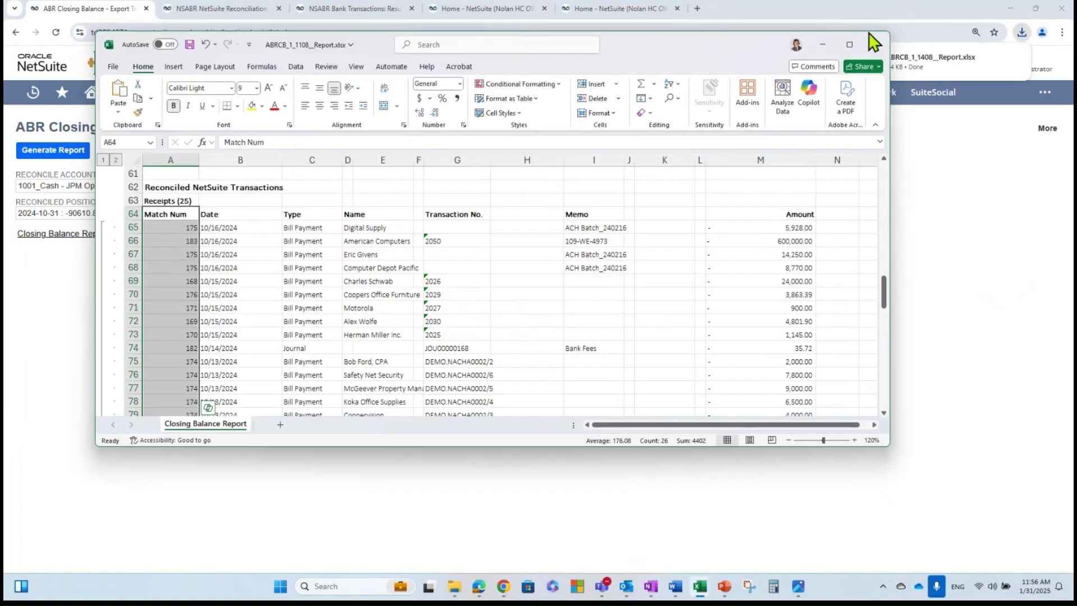
- In the Excel closing balance workbook, review the balance summary and check the formula behind the outstanding NetSuite receipts total
left_click(850, 44)
scroll(464, 323, "up", 14)
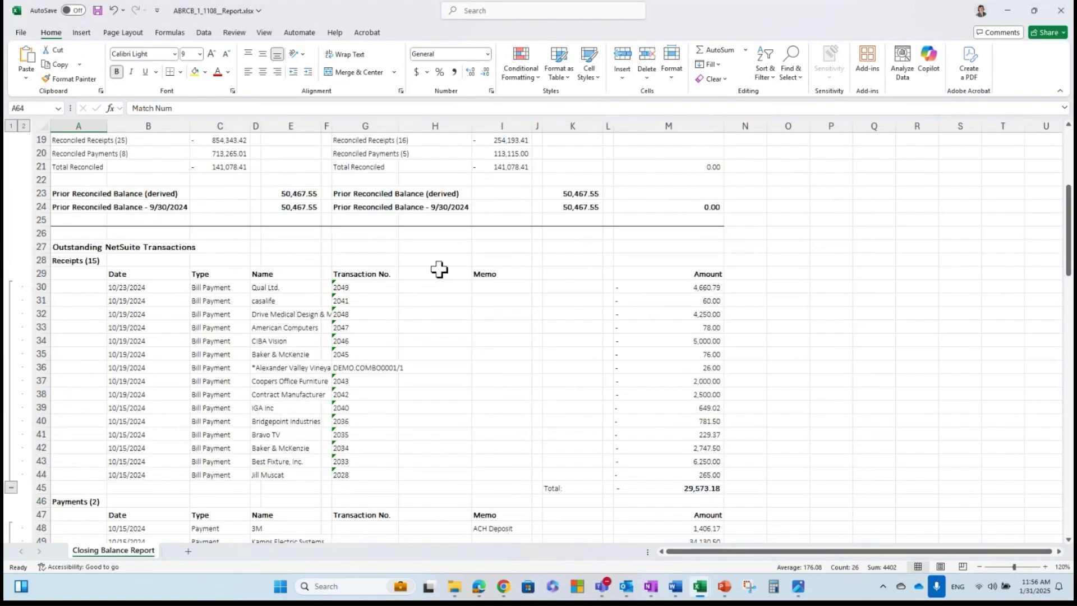
scroll(439, 270, "up", 4)
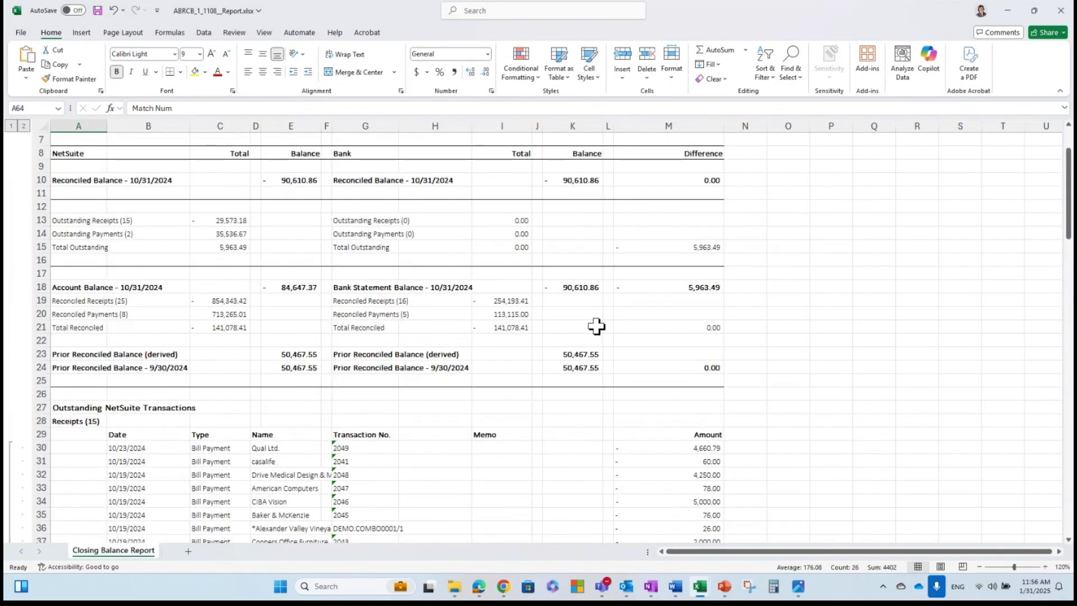
scroll(596, 327, "down", 6)
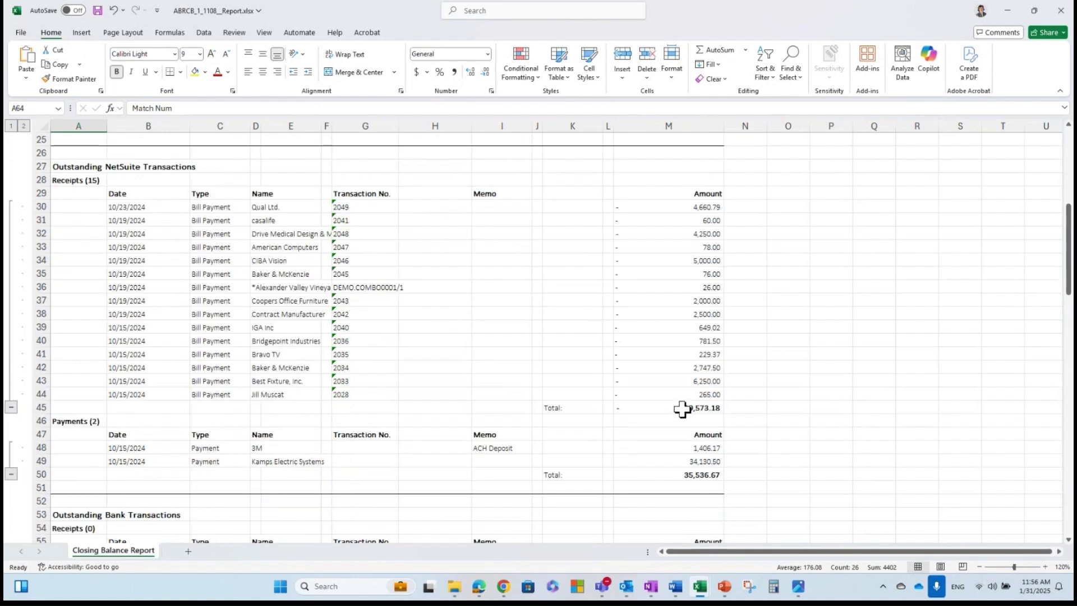
left_click(682, 408)
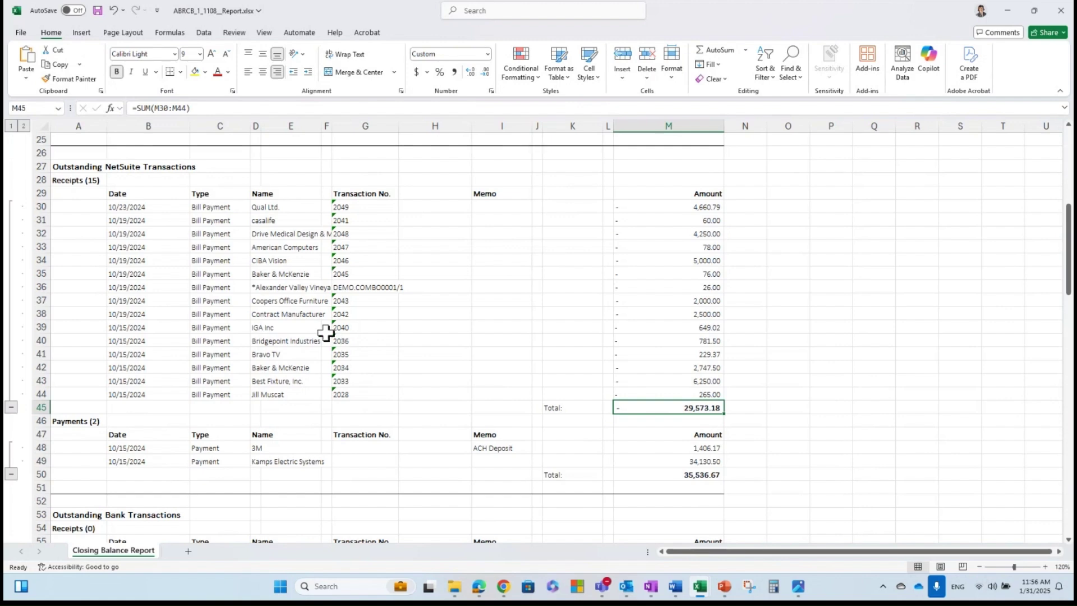
- Go to the Reconciled NetSuite Transactions section and select the receipts' Match Num column, cells A64 to A89
scroll(326, 333, "down", 7)
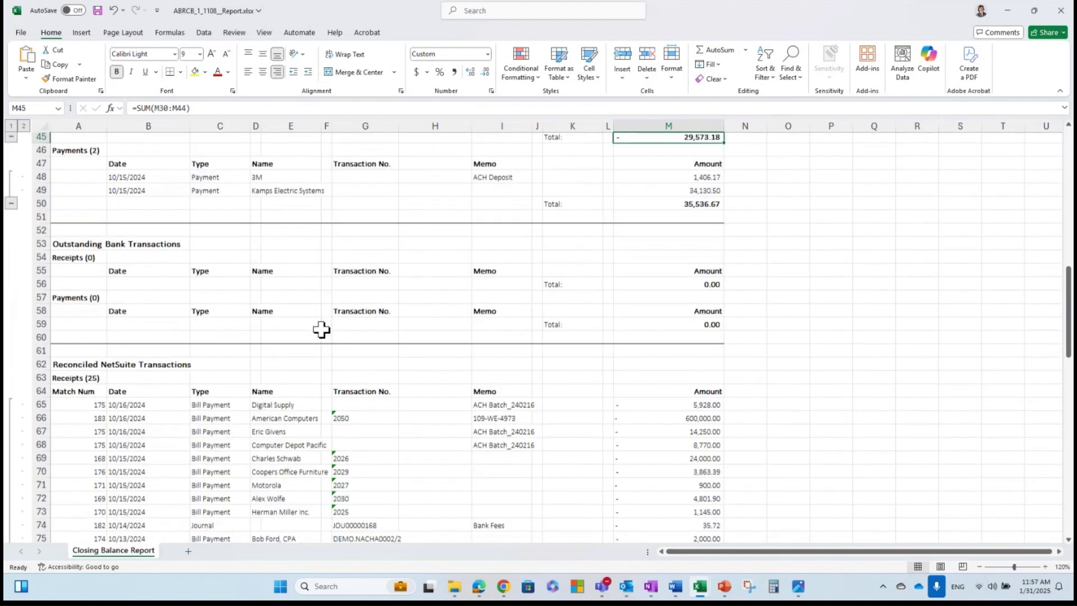
scroll(321, 330, "down", 5)
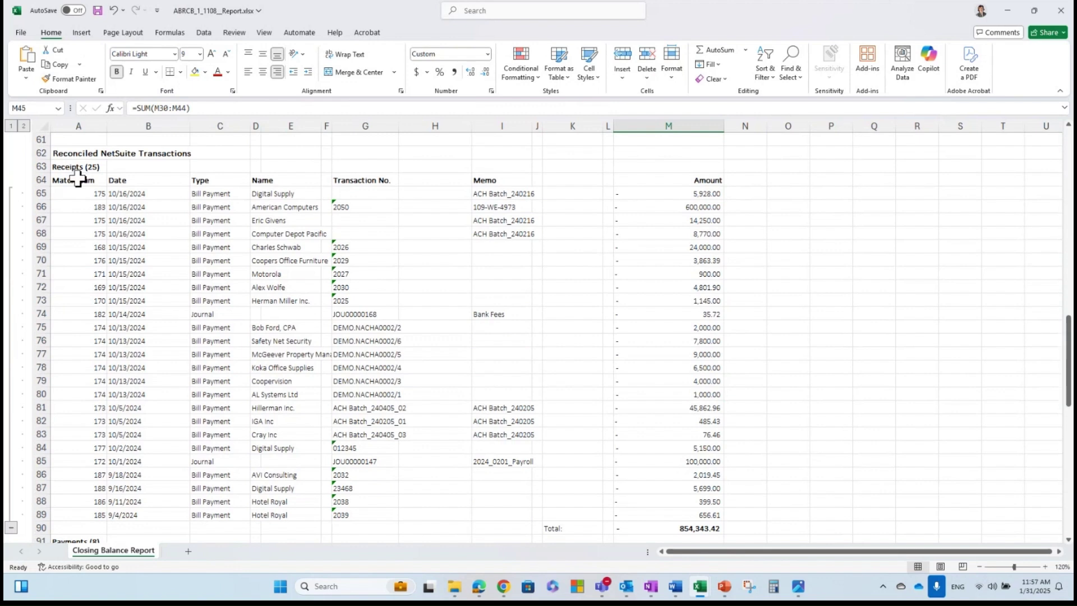
left_click_drag(78, 179, 69, 513)
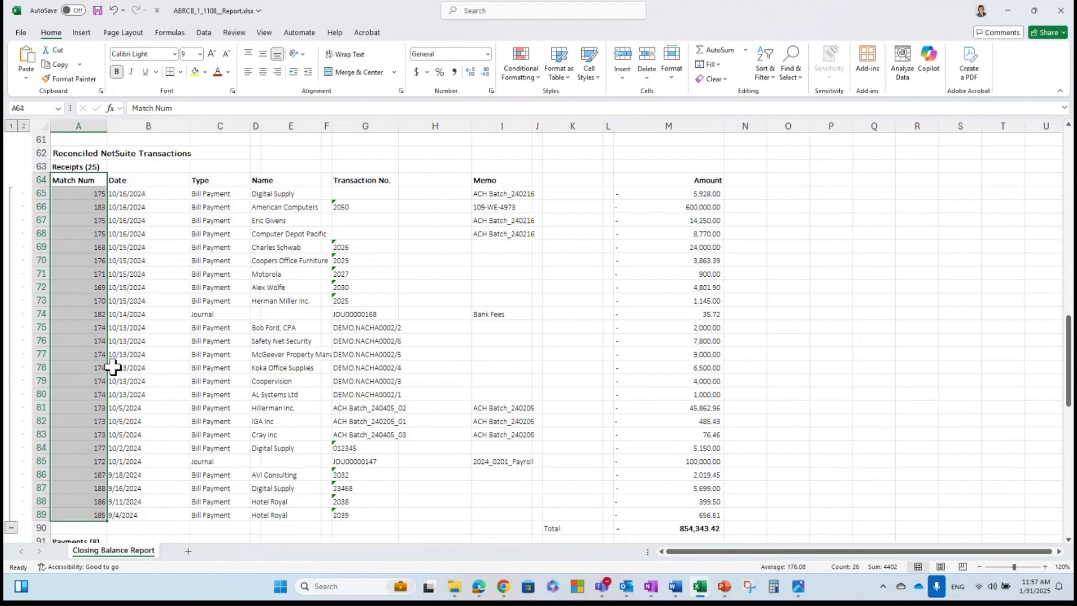
- Switch back to NetSuite in Chrome and view the NSABR NetSuite Reconciliation State results from the first record
left_click(504, 586)
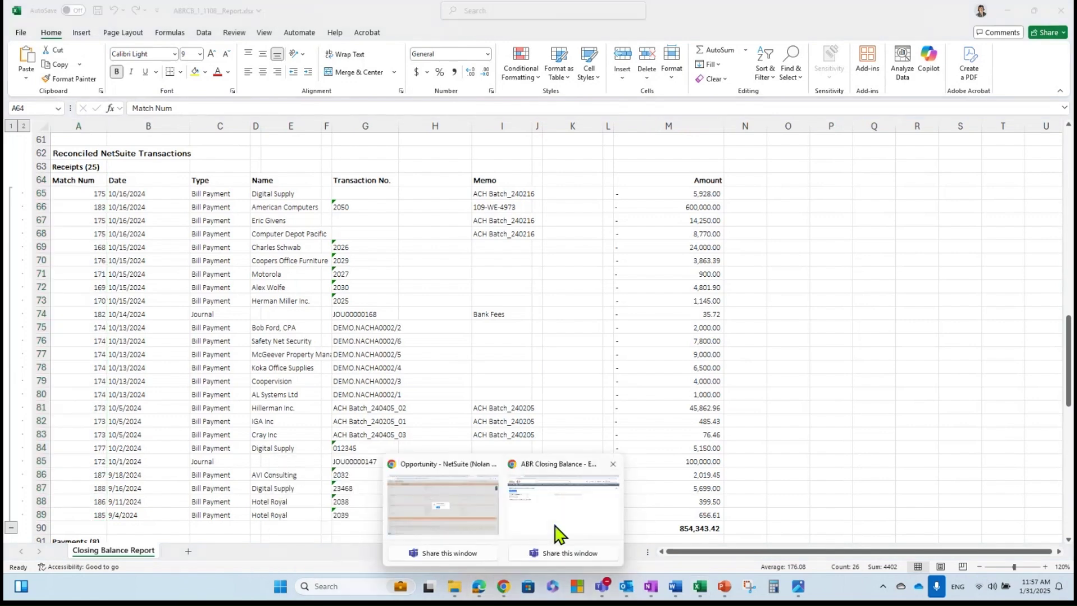
left_click(558, 528)
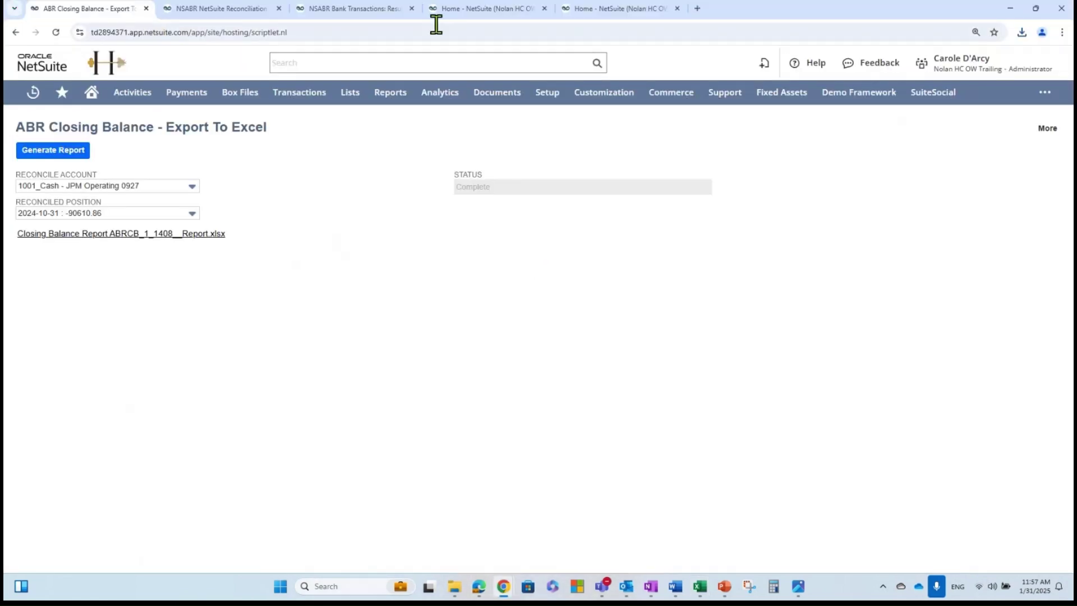
left_click(238, 9)
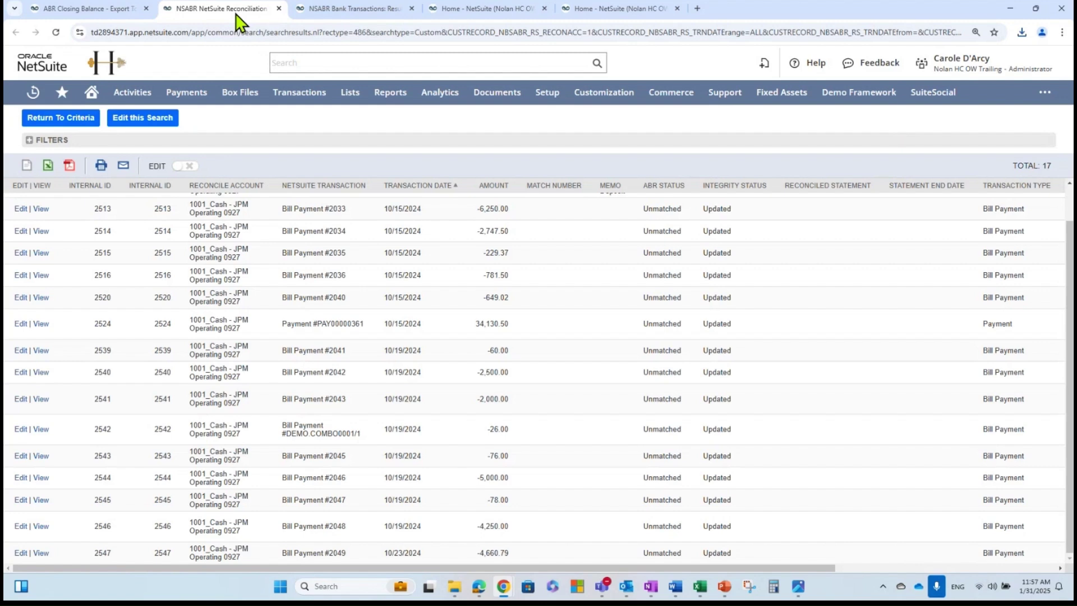
scroll(286, 382, "up", 2)
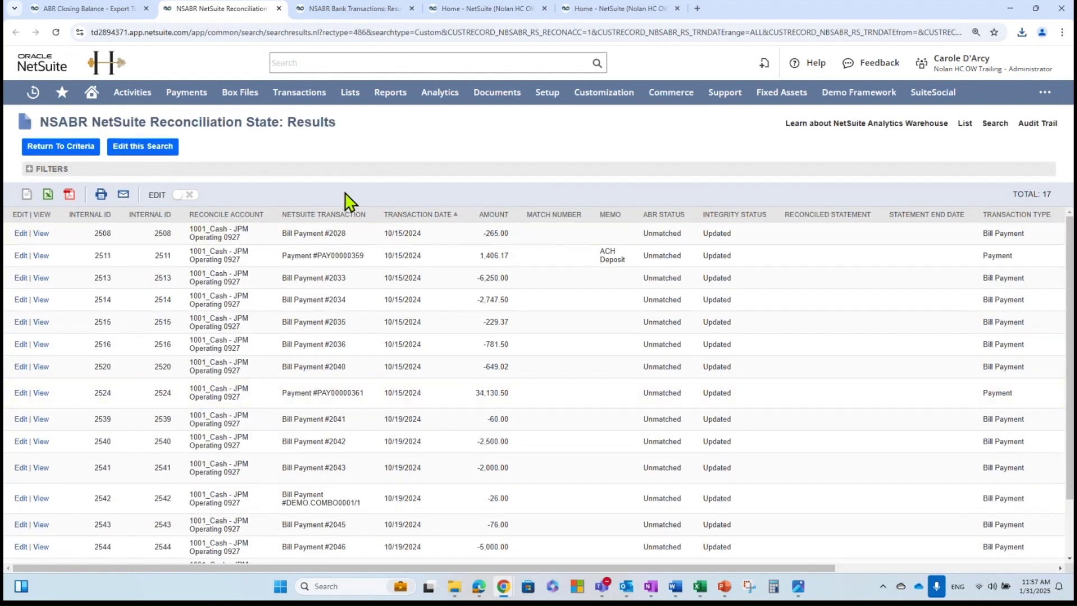
- Examine the NetSuite Reconciliation State result filters, including the reconcile account choices, collapse them and view the NSABR Bank Transactions results
left_click(30, 169)
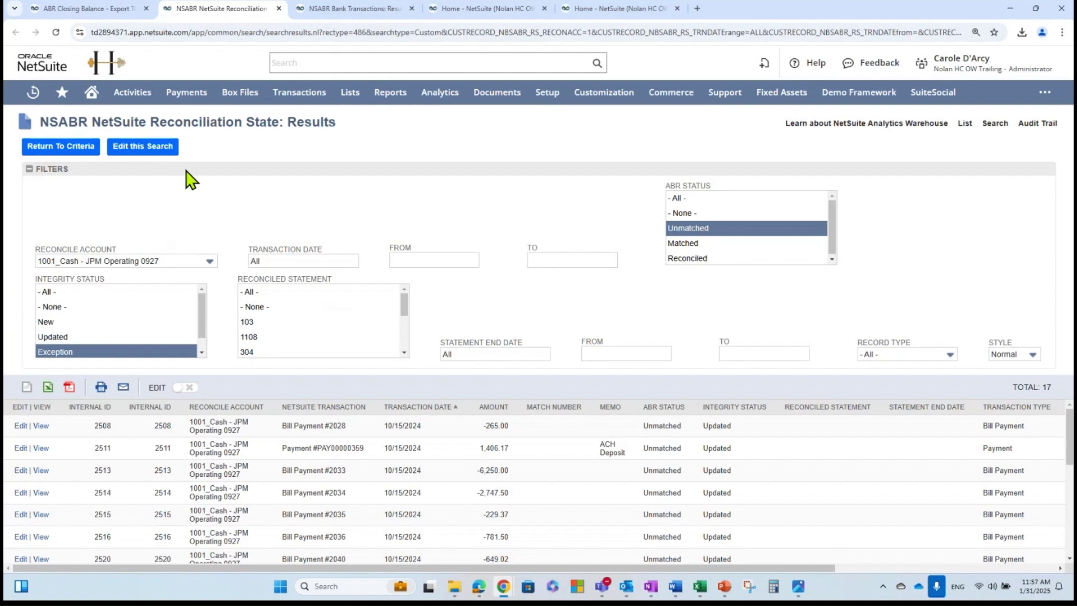
left_click(215, 262)
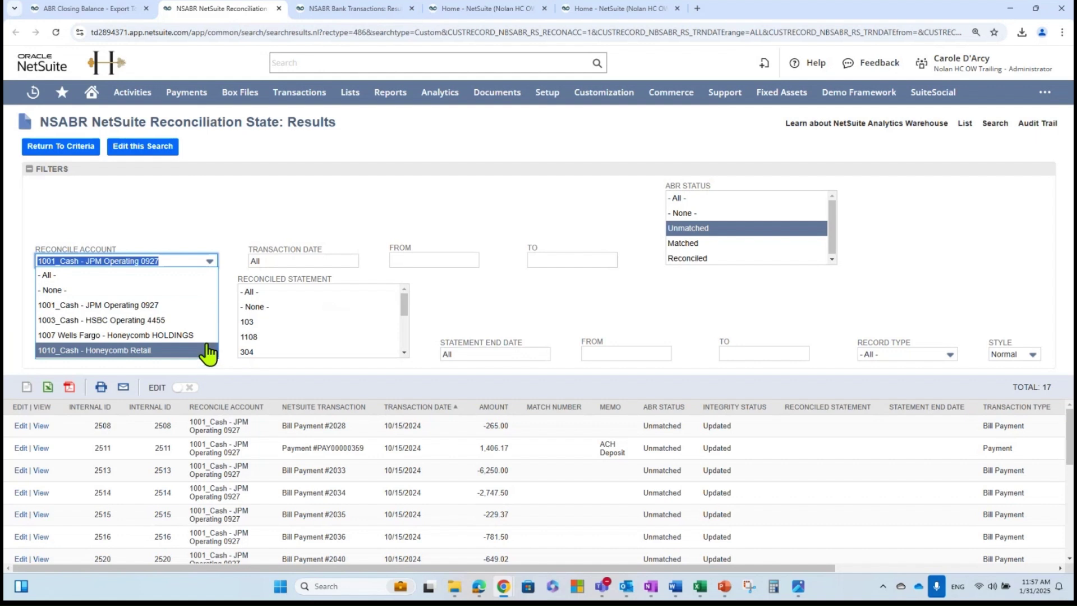
left_click(326, 214)
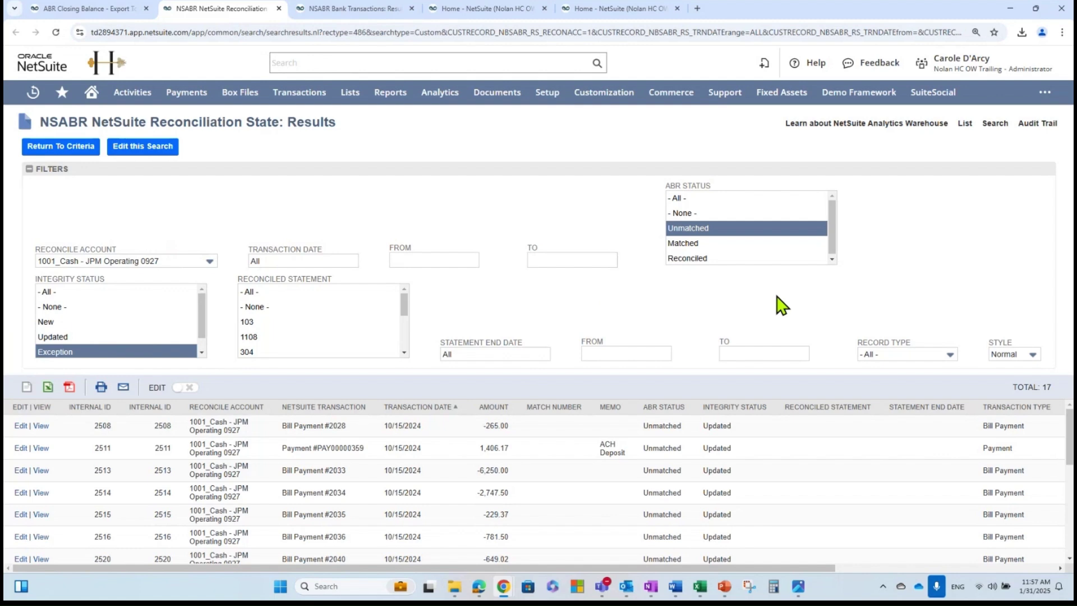
left_click(29, 168)
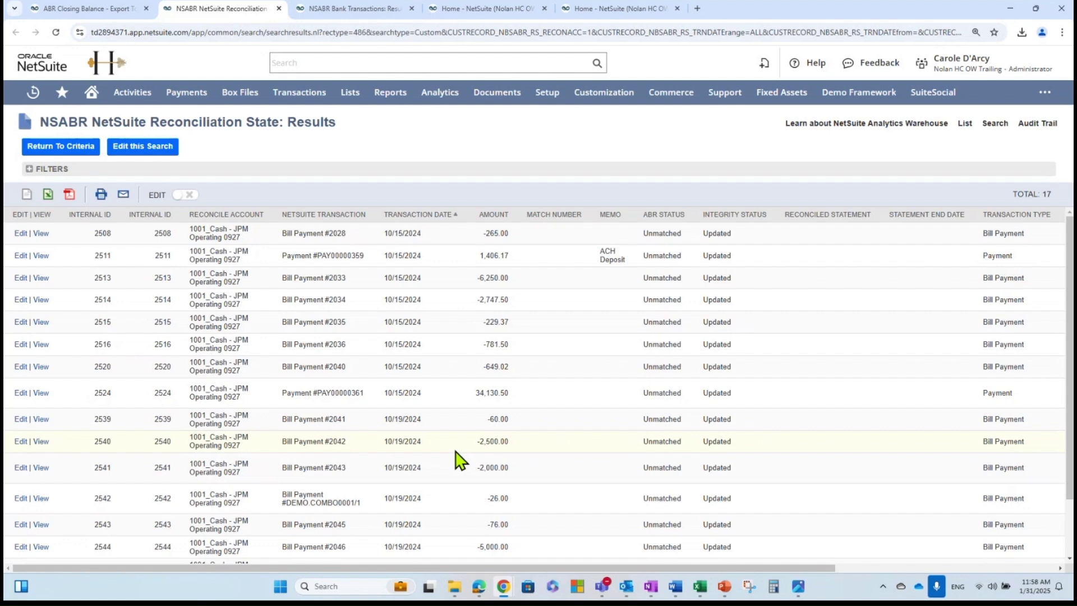
left_click(359, 9)
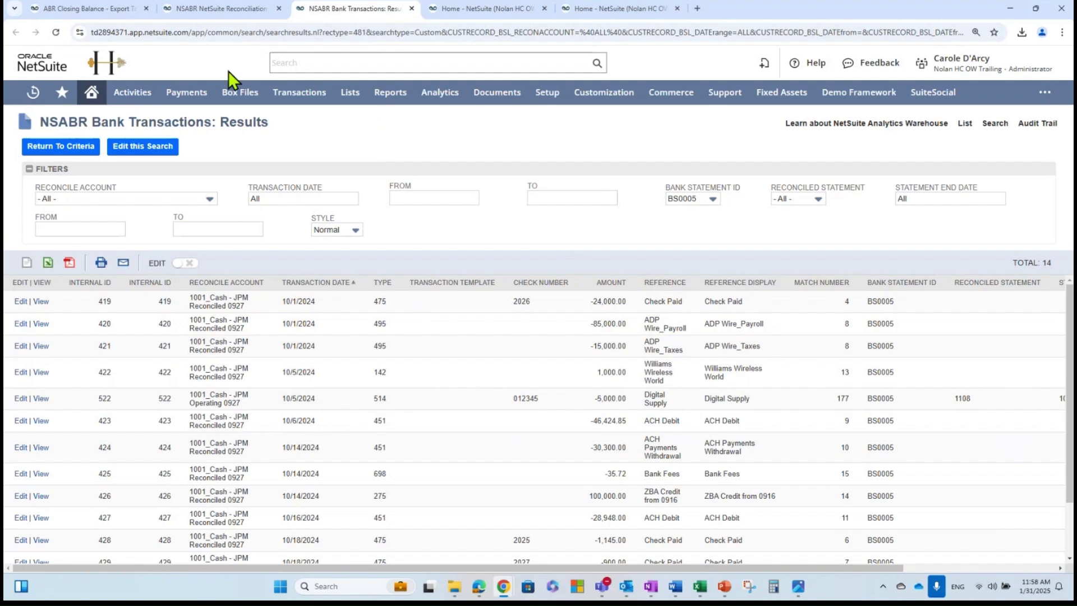
- Review the ABR Reconciliation Account Summary and ABR Reconciled Accounts Summary on the NetSuite home dashboard
left_click(498, 12)
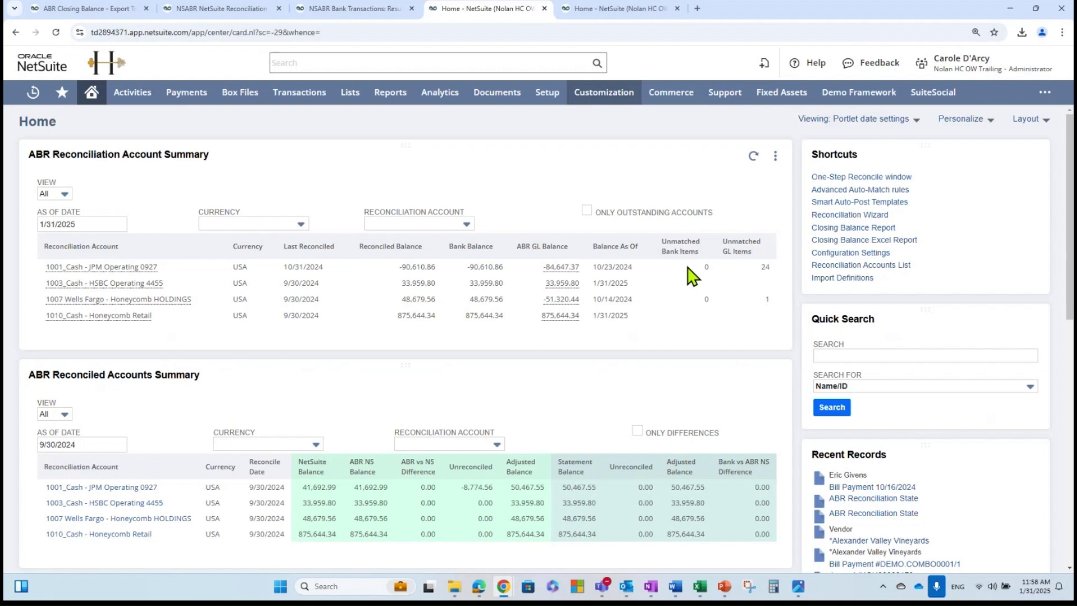
scroll(331, 351, "down", 5)
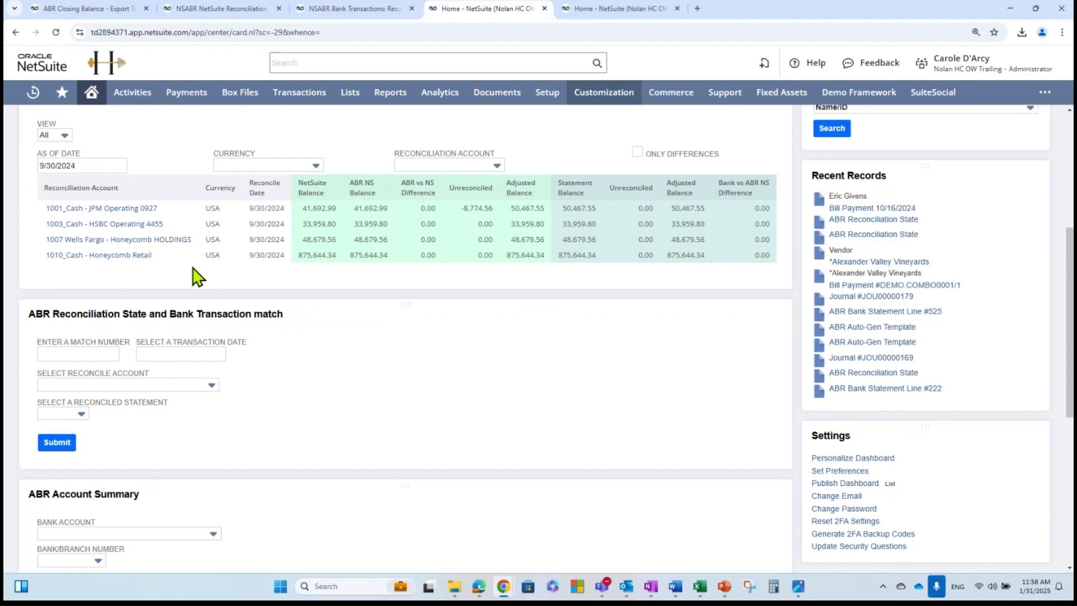
scroll(168, 280, "up", 3)
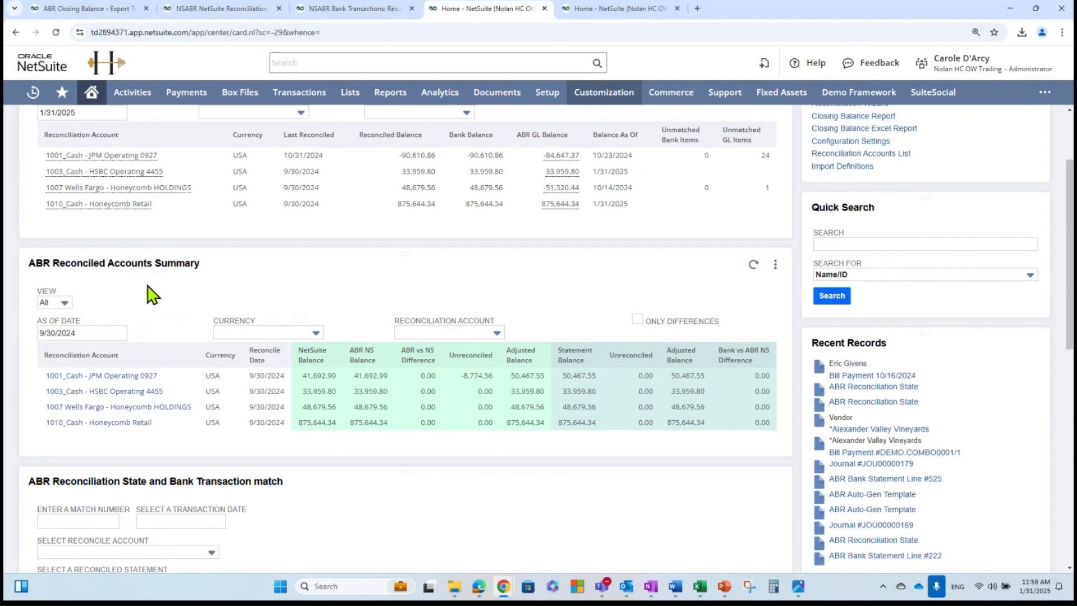
scroll(151, 294, "down", 1)
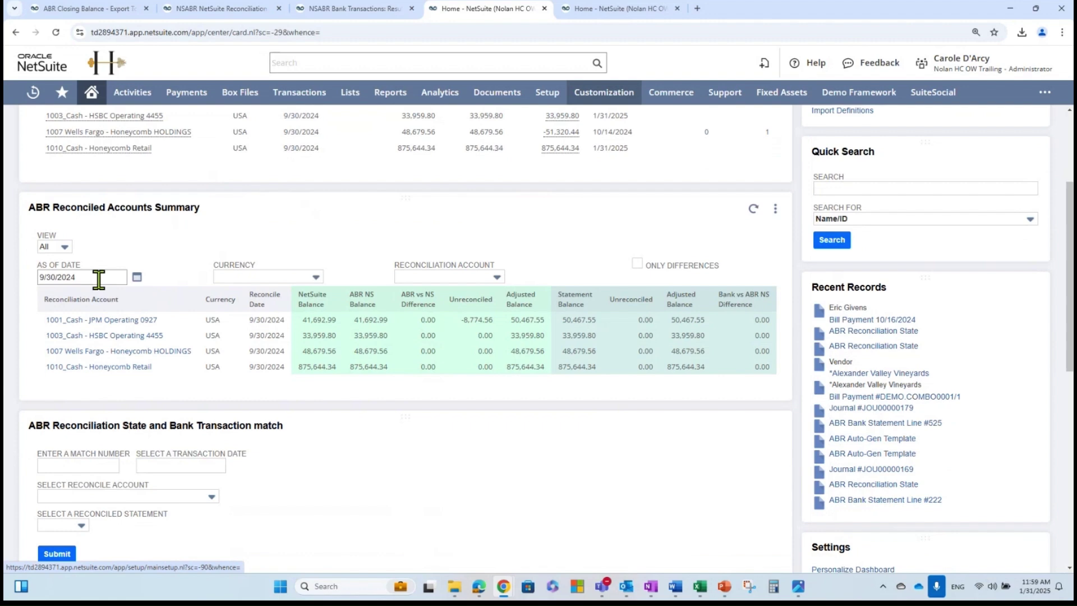
- Look up match number 175 for 1001_Cash - JPM Operating in the ABR Reconciliation State and Bank Transaction match portlet
scroll(99, 279, "down", 3)
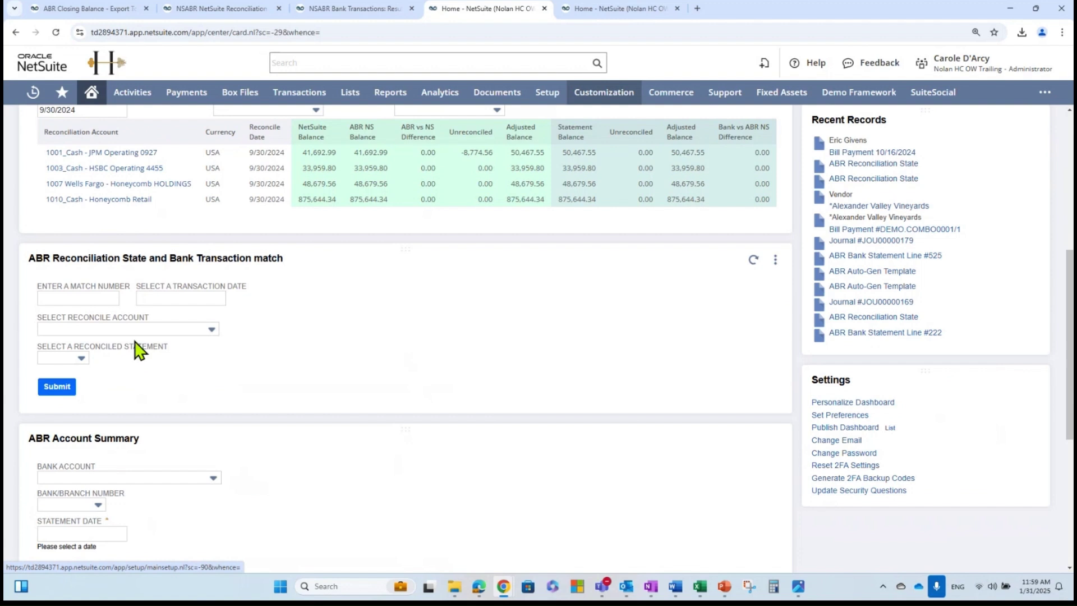
left_click(83, 299)
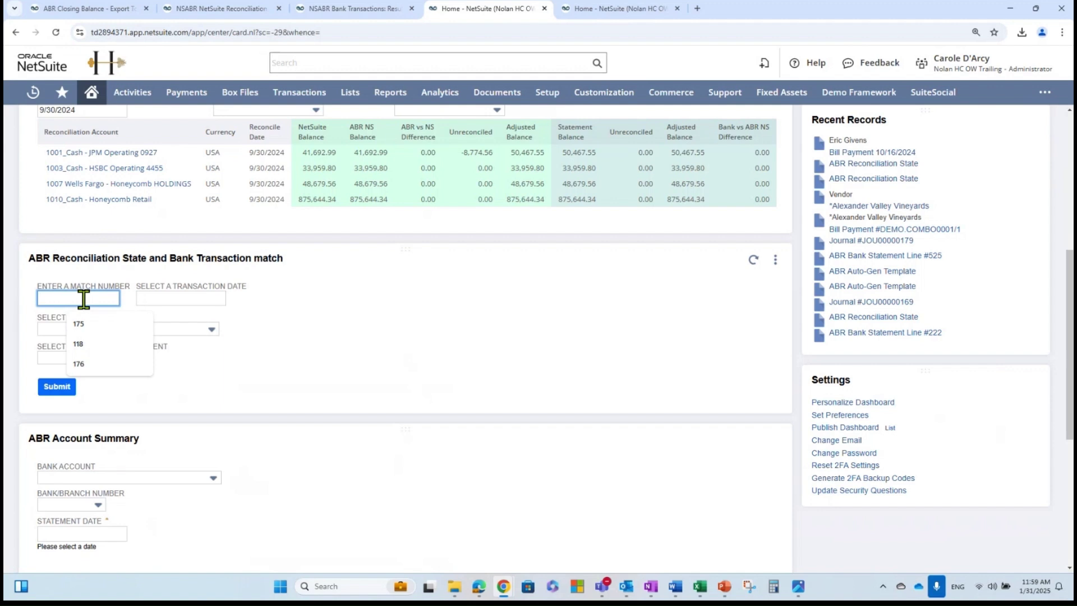
type("175")
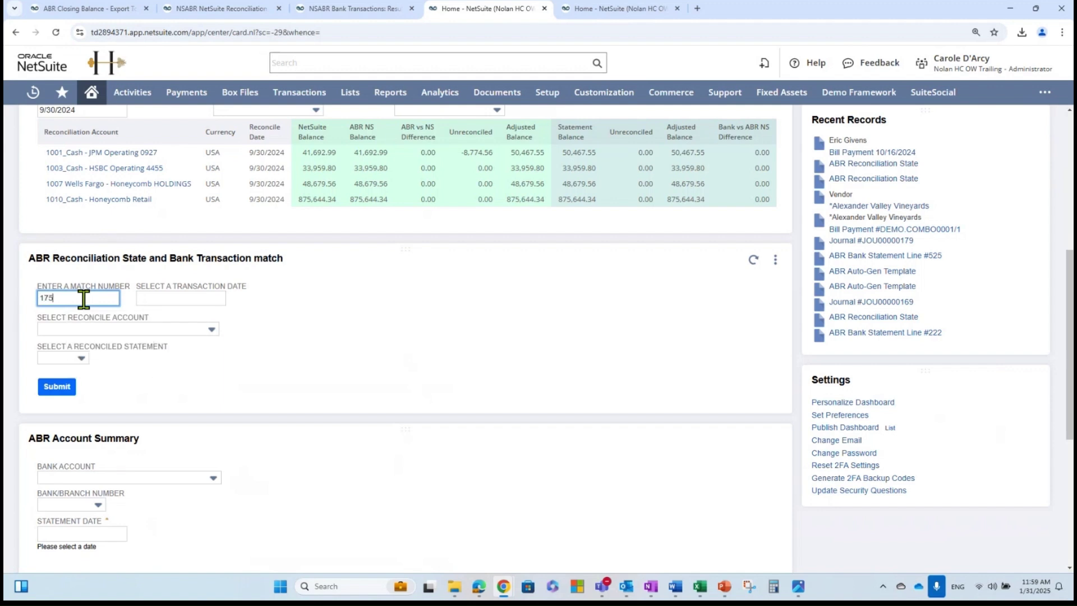
left_click(182, 329)
left_click(161, 374)
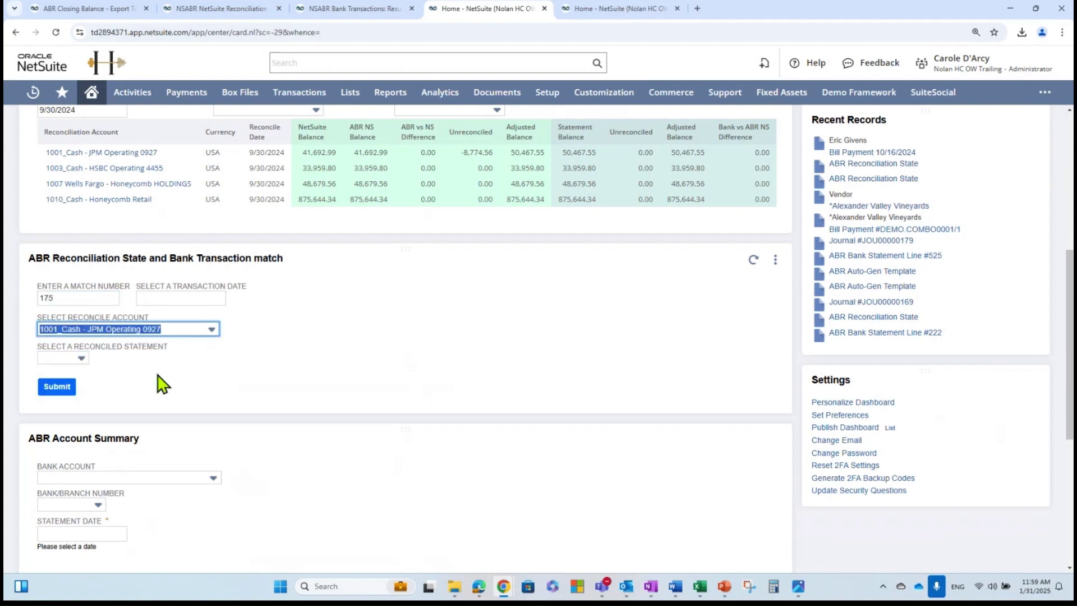
left_click(47, 389)
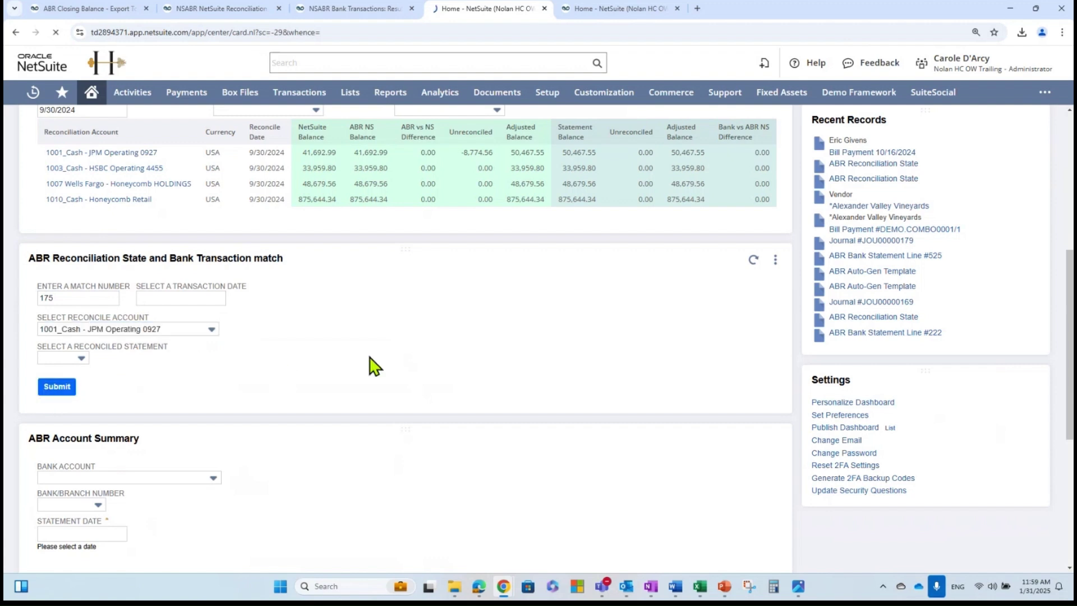